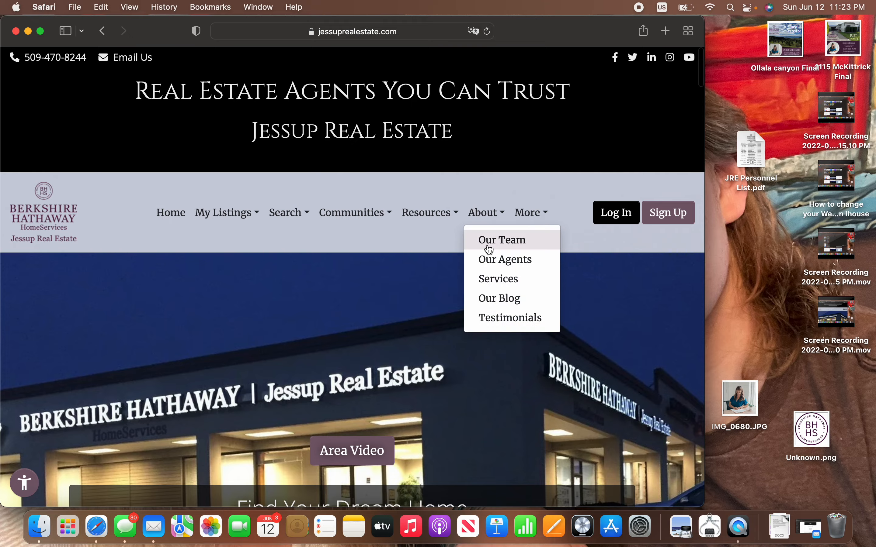
# Step: Scroll down the Jessup Real Estate homepage to reveal the footer's Admin Menu link
pyautogui.scroll(-20, 328, 328)
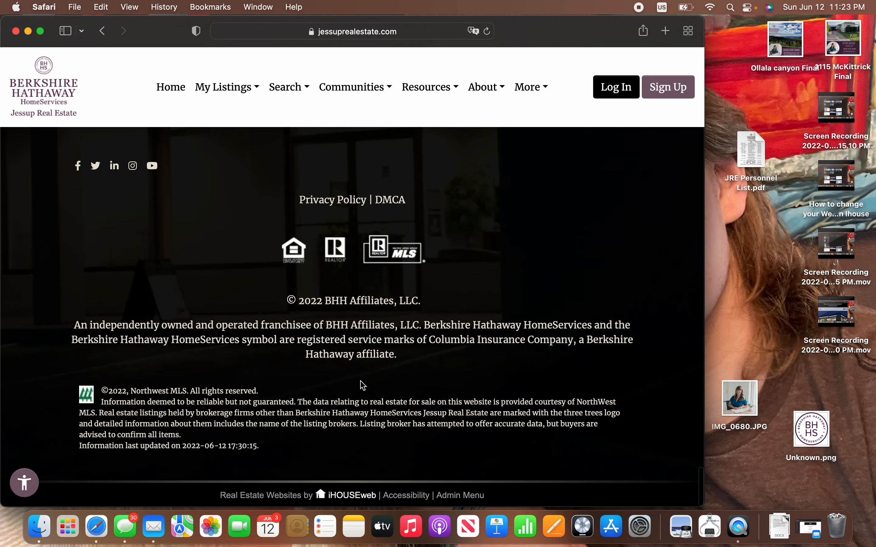
# Step: Log in via Admin Menu with saved credentials and select the agent's personal site from the website list
pyautogui.click(468, 502)
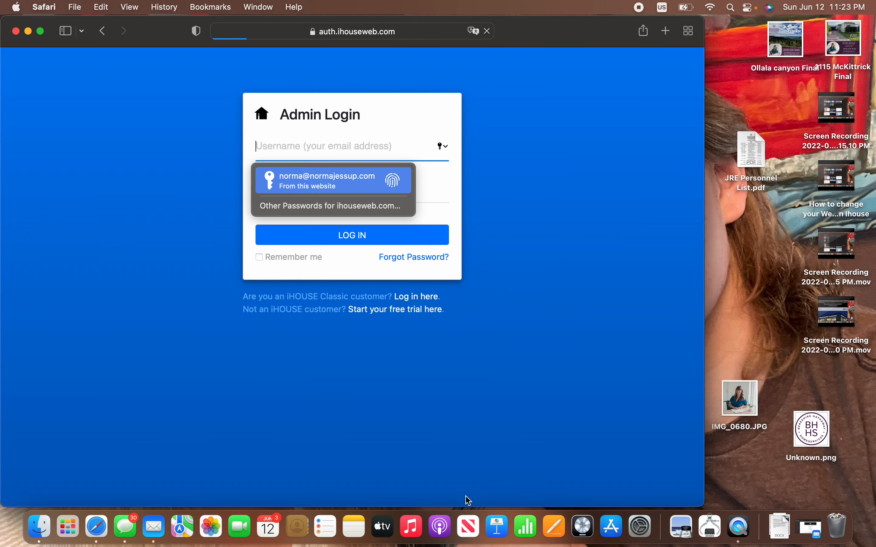
pyautogui.click(439, 231)
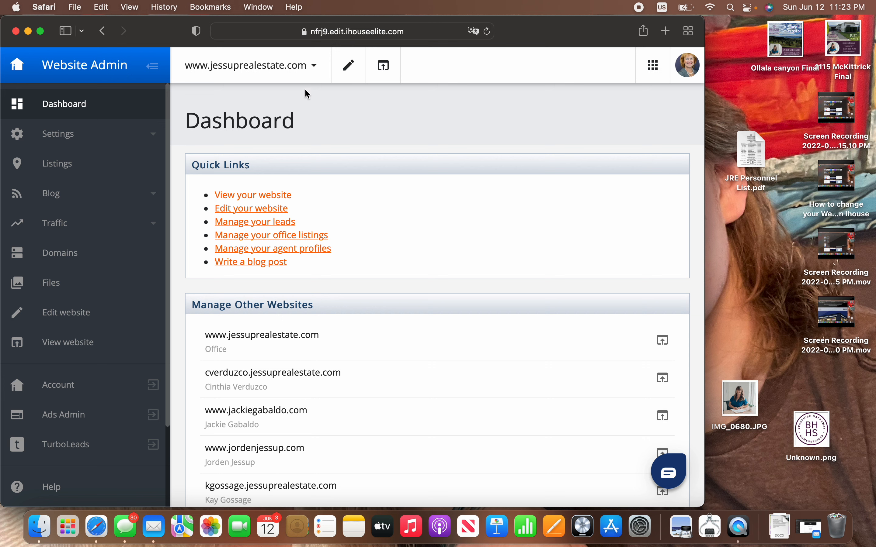
pyautogui.click(320, 73)
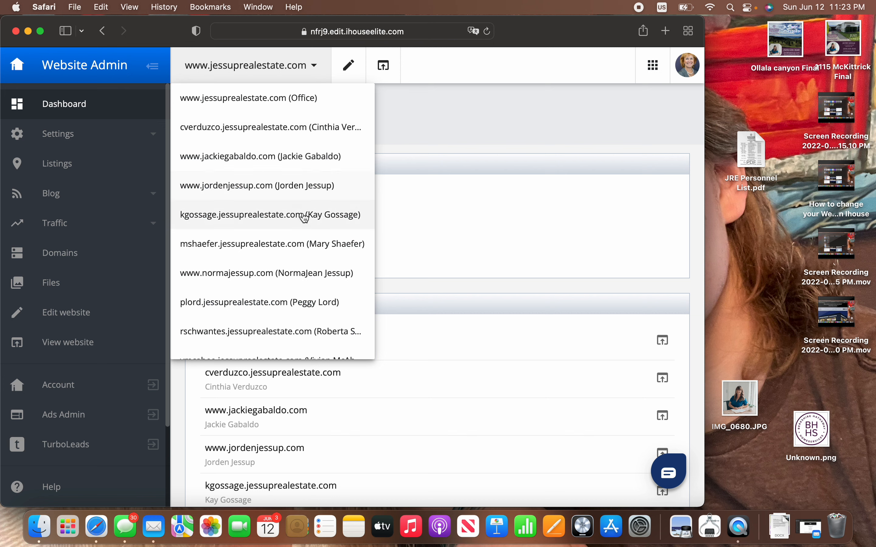
pyautogui.click(314, 283)
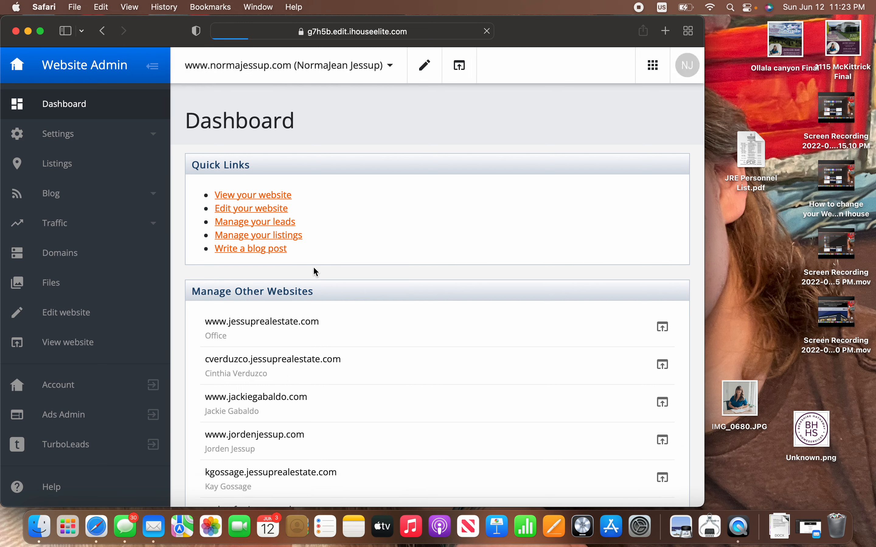
# Step: Enter website edit mode and open the header title block in the NAME IN HEADER widget editor
pyautogui.click(274, 211)
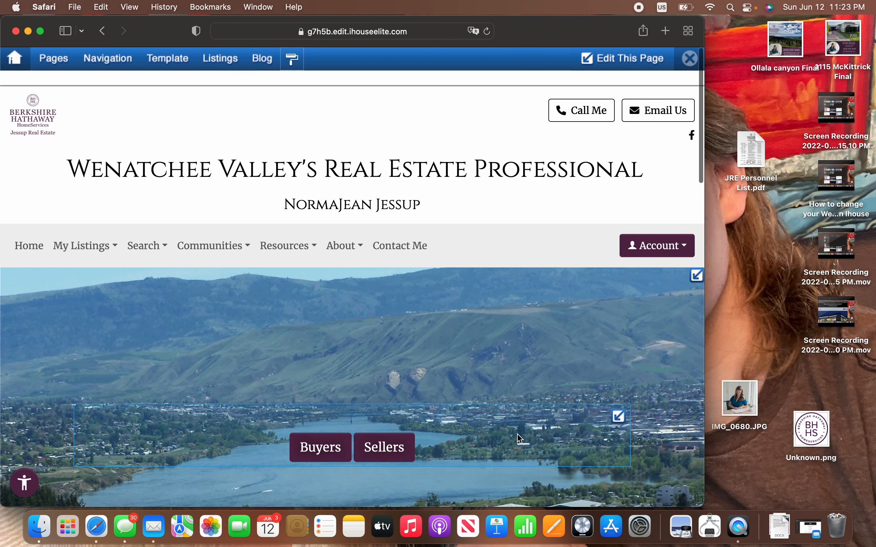
pyautogui.scroll(-10, 518, 437)
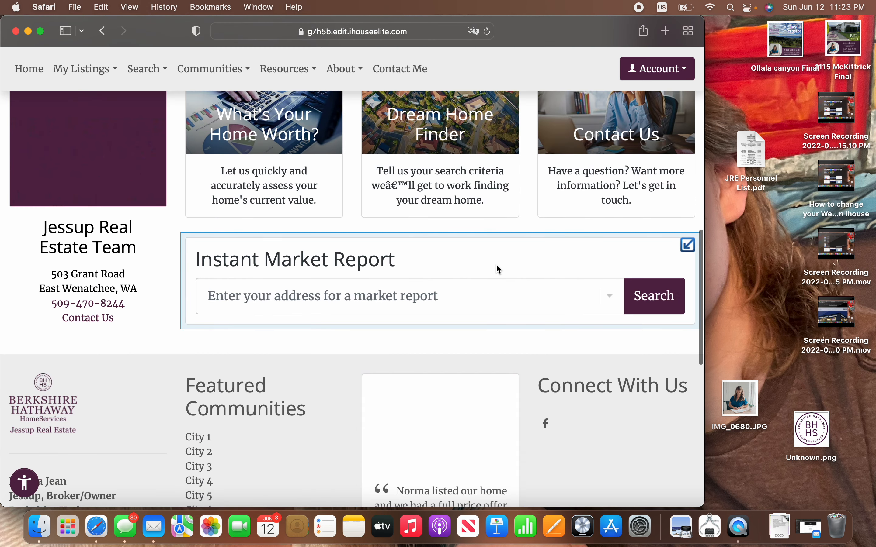
pyautogui.scroll(10, 496, 264)
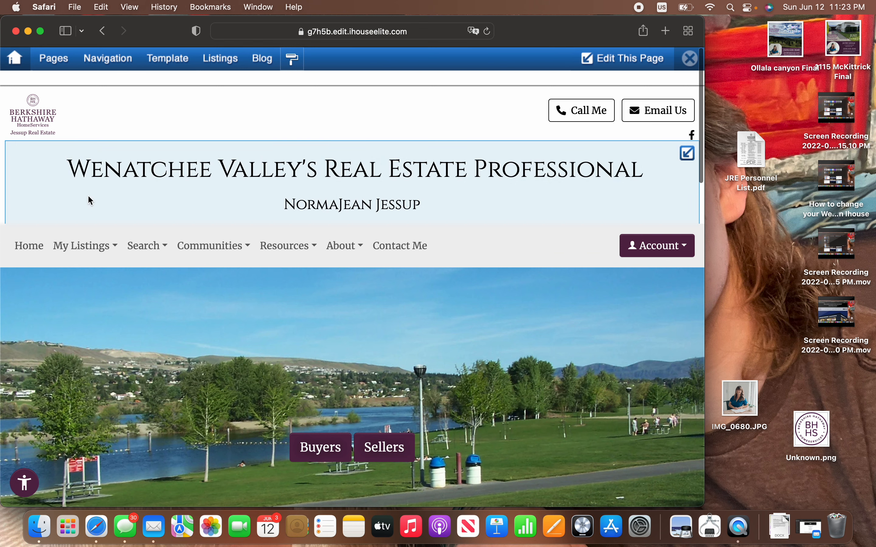
pyautogui.moveTo(63, 167); pyautogui.dragTo(459, 170)
pyautogui.click(464, 201)
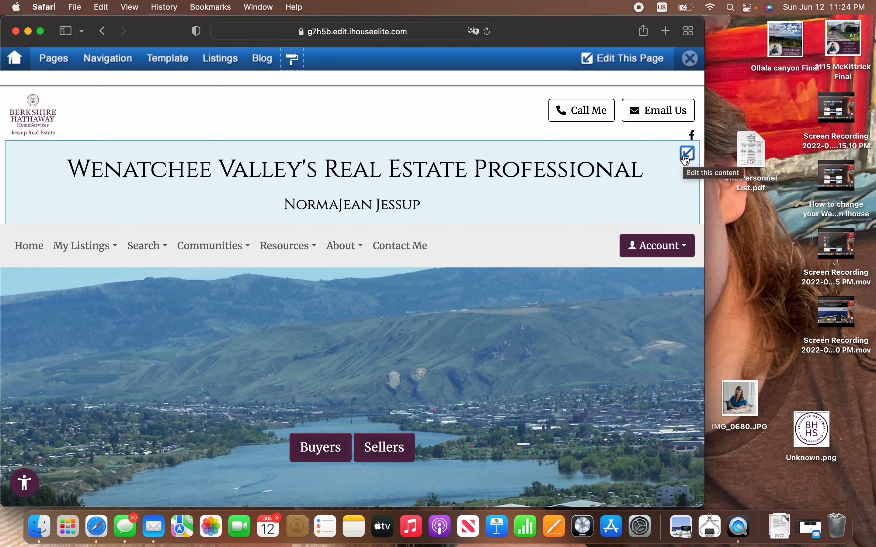
pyautogui.click(685, 158)
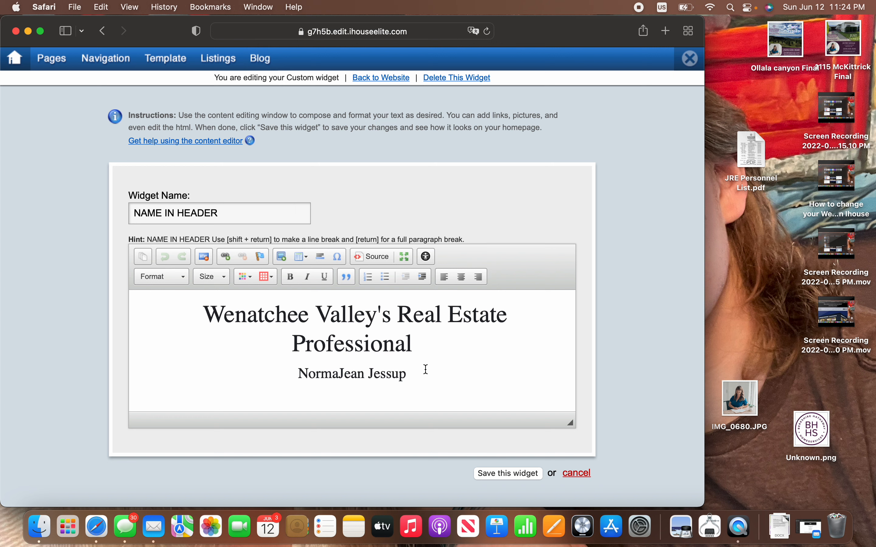
# Step: Replace the line under 'Wenatchee Valley's Real Estate Professional' with the agent's full name, including the middle name
pyautogui.moveTo(407, 374); pyautogui.dragTo(268, 281)
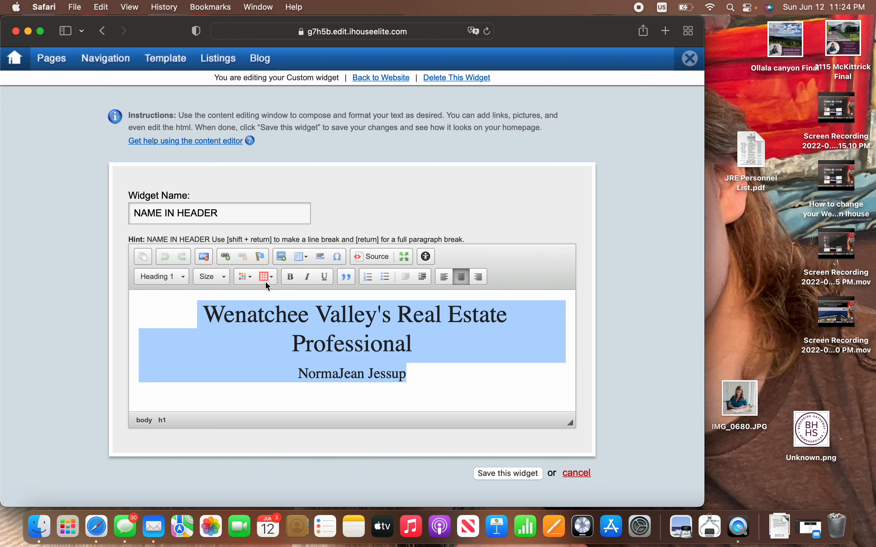
pyautogui.click(323, 342)
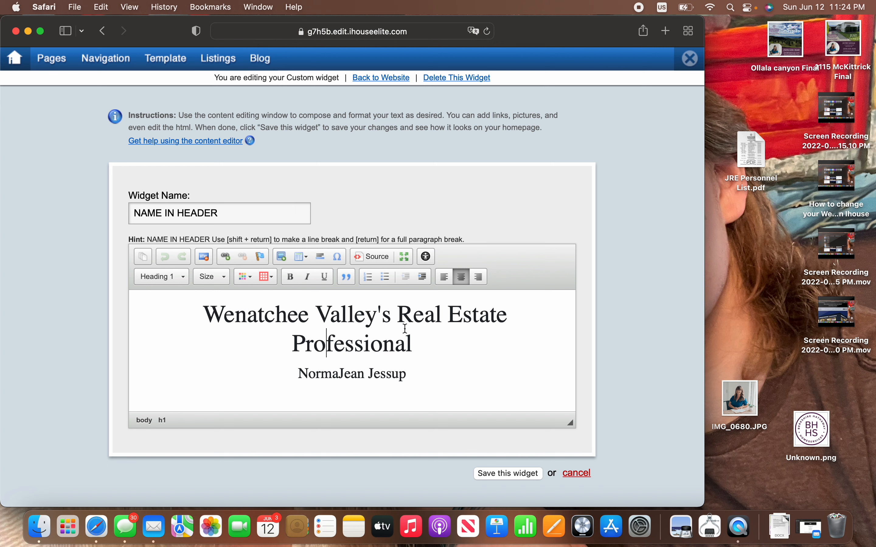
pyautogui.click(414, 344)
pyautogui.doubleClick(410, 344)
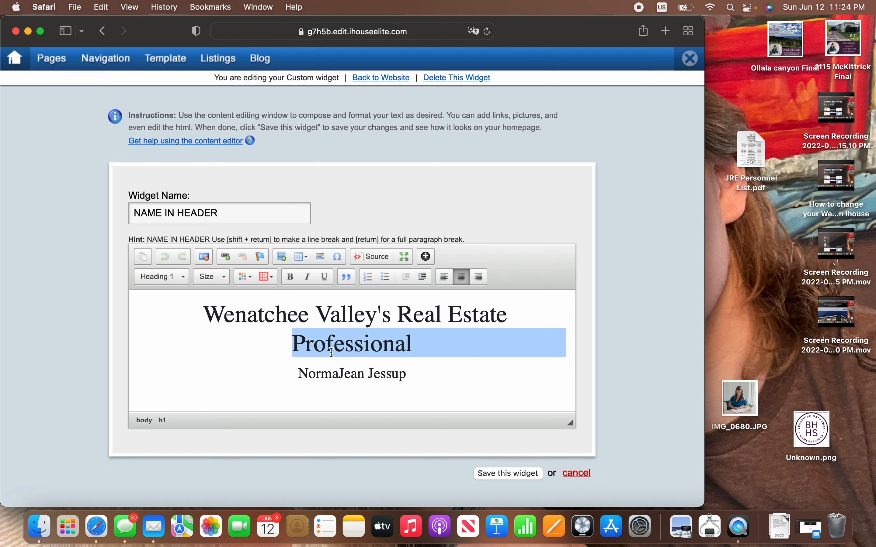
pyautogui.click(334, 343)
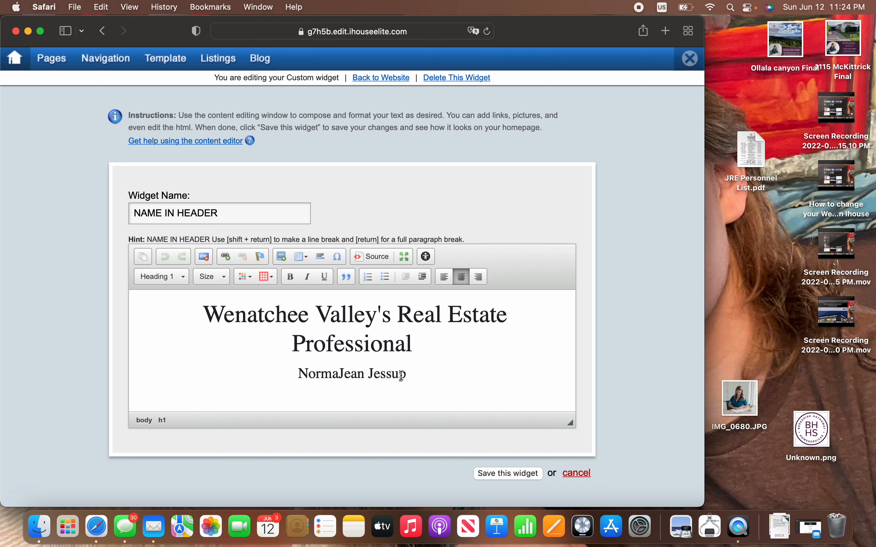
pyautogui.moveTo(412, 373); pyautogui.dragTo(296, 373)
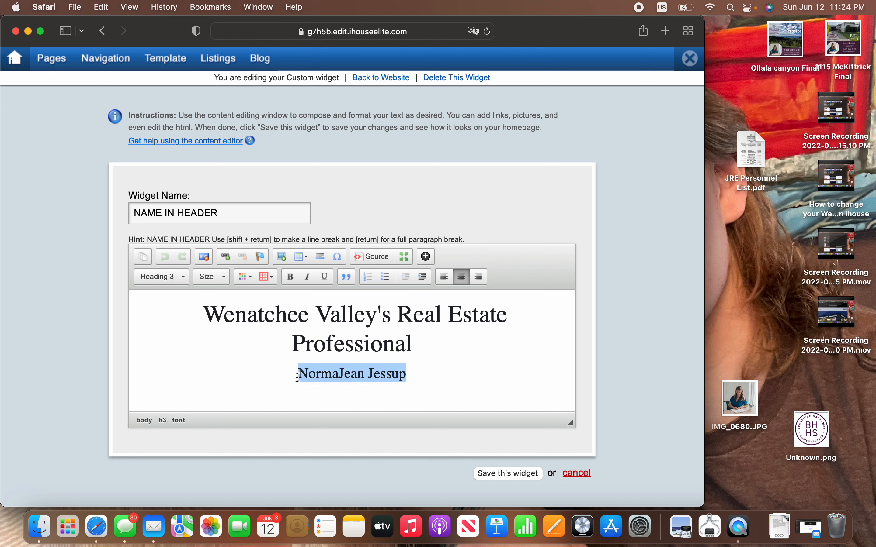
pyautogui.press('BackSpace')
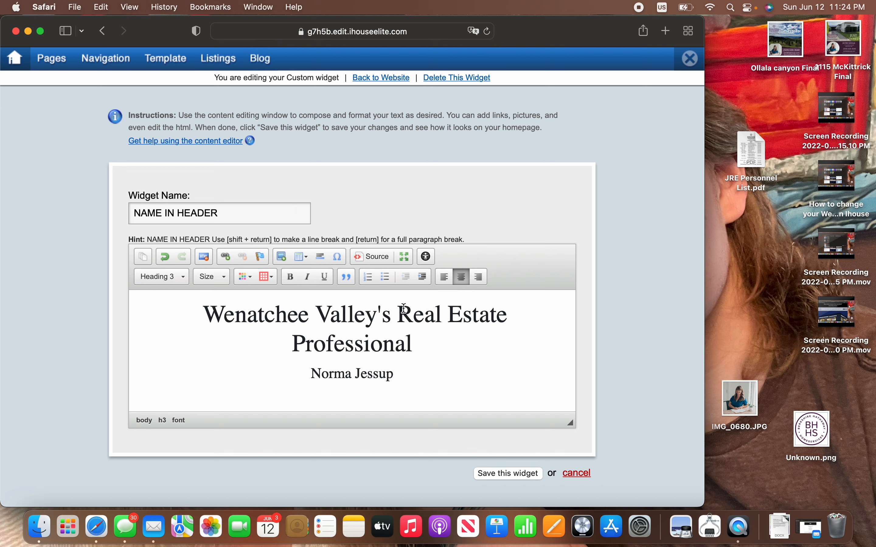
pyautogui.click(354, 367)
pyautogui.write('Jean')
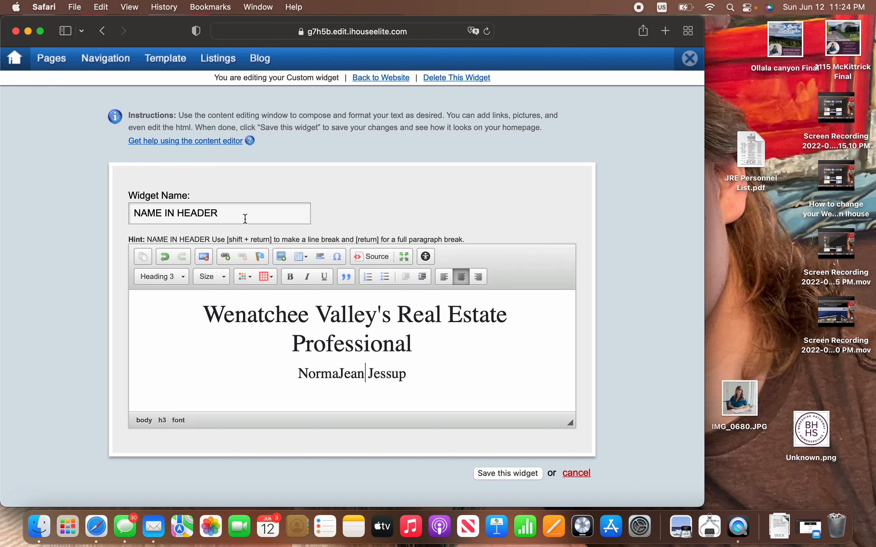
pyautogui.click(221, 279)
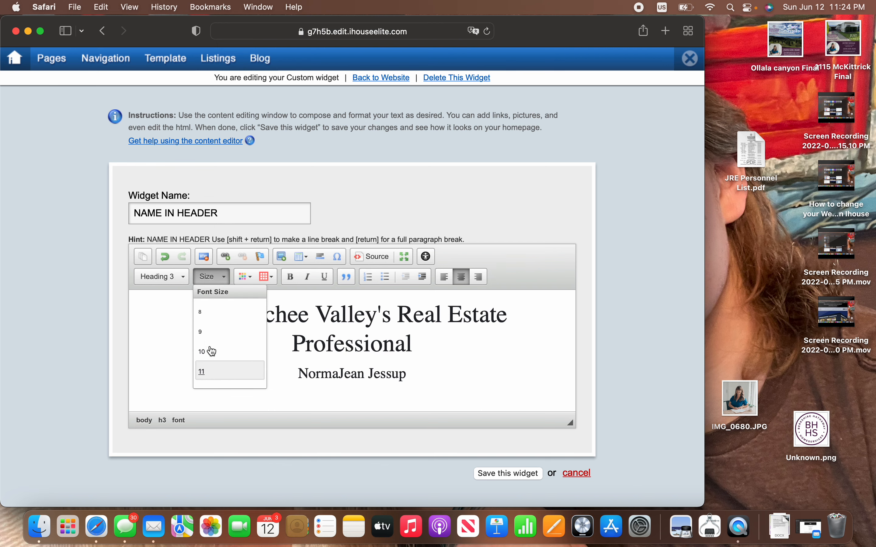
pyautogui.scroll(-10, 226, 385)
pyautogui.scroll(10, 227, 385)
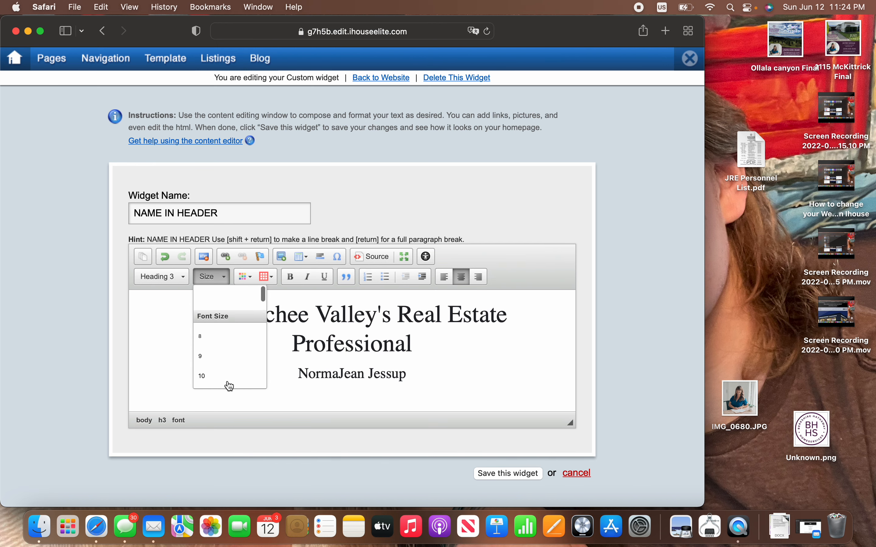
pyautogui.scroll(-10, 225, 338)
pyautogui.scroll(1, 213, 319)
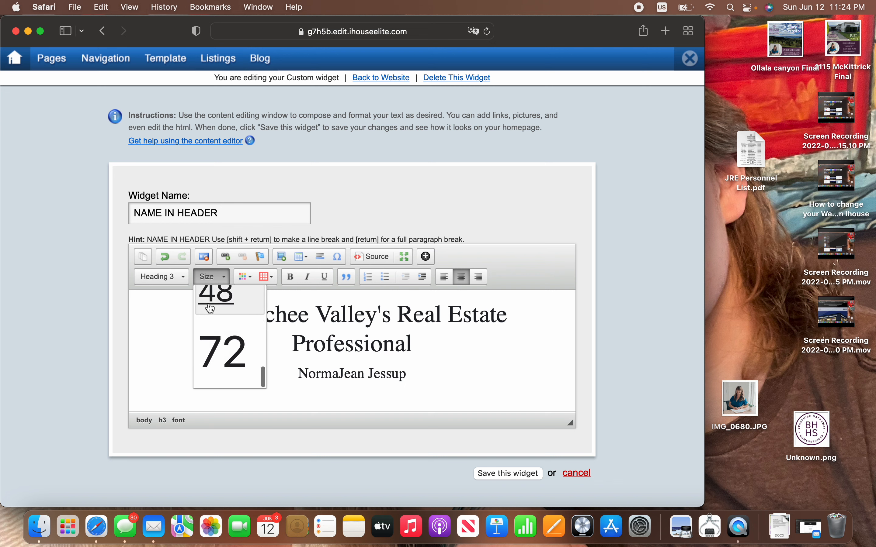
pyautogui.click(220, 279)
pyautogui.click(181, 278)
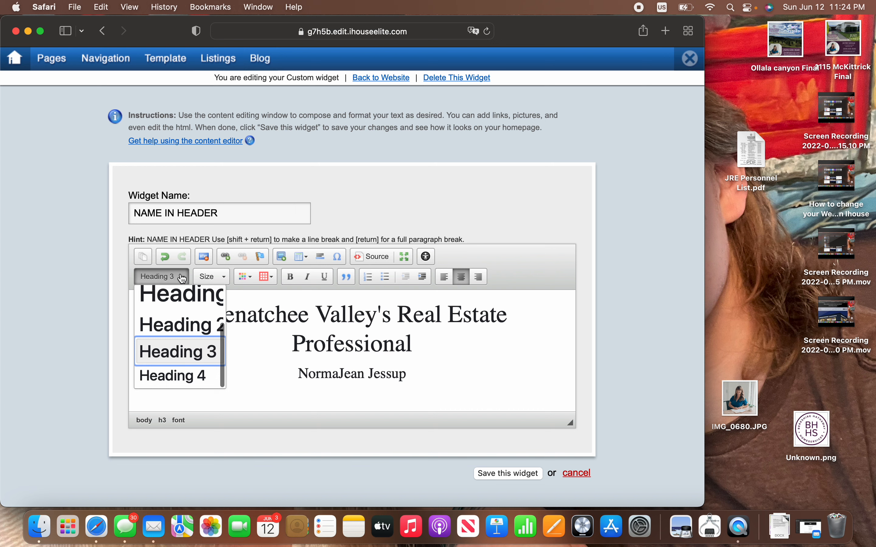
pyautogui.click(417, 378)
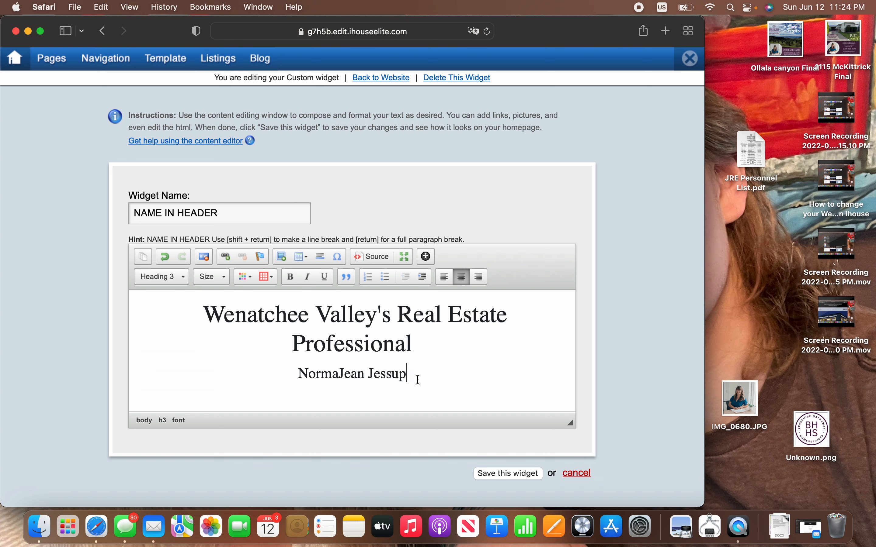
pyautogui.moveTo(416, 378); pyautogui.dragTo(296, 376)
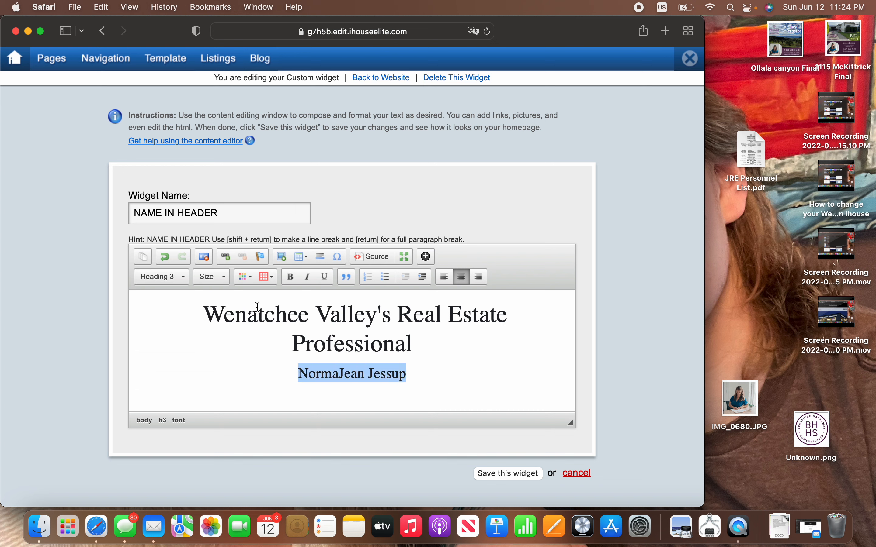
pyautogui.click(213, 277)
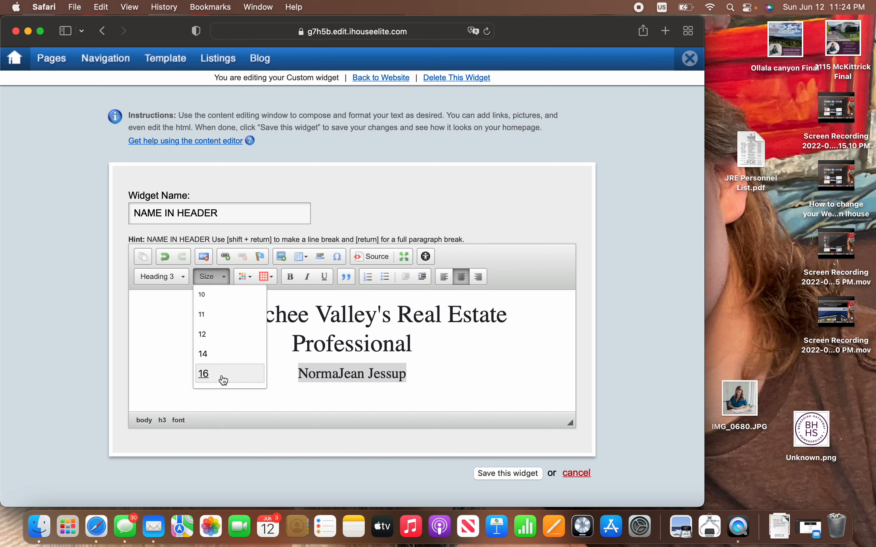
pyautogui.scroll(-5, 223, 377)
pyautogui.scroll(-1, 225, 377)
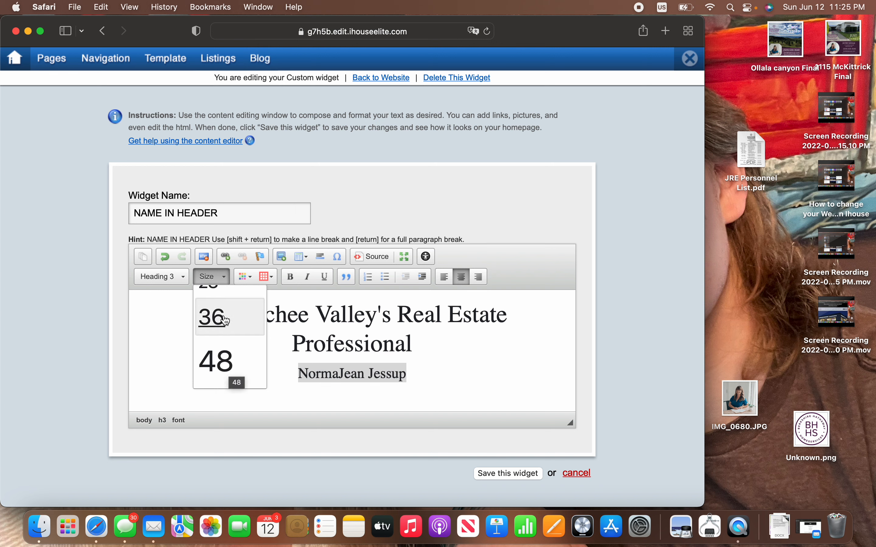
pyautogui.click(216, 276)
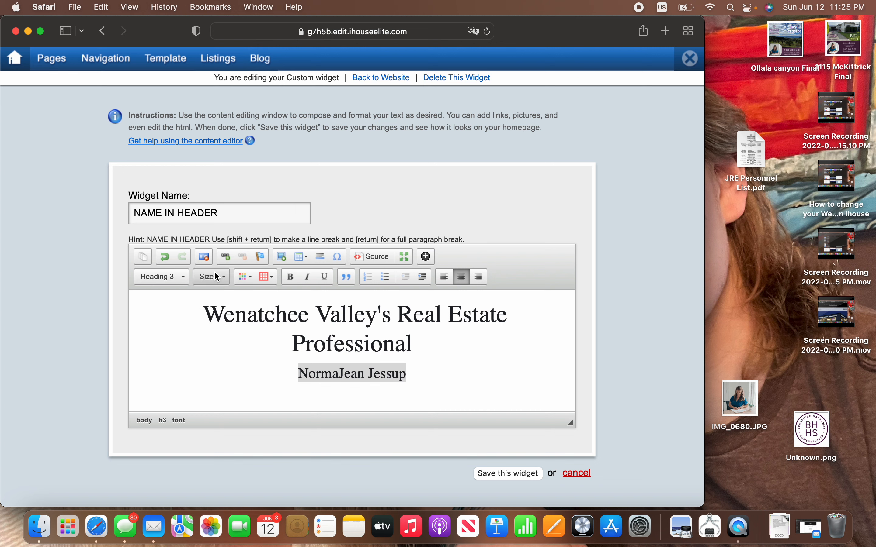
pyautogui.click(246, 277)
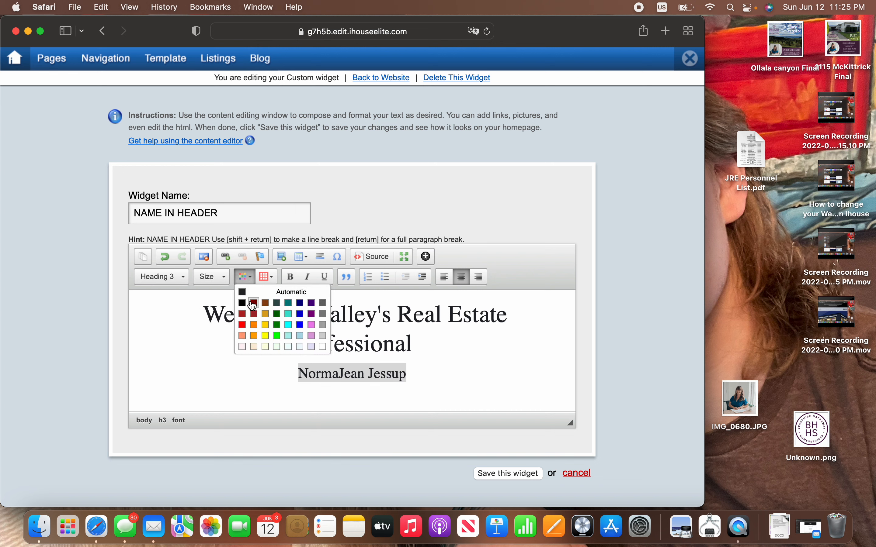
pyautogui.click(288, 325)
pyautogui.click(243, 277)
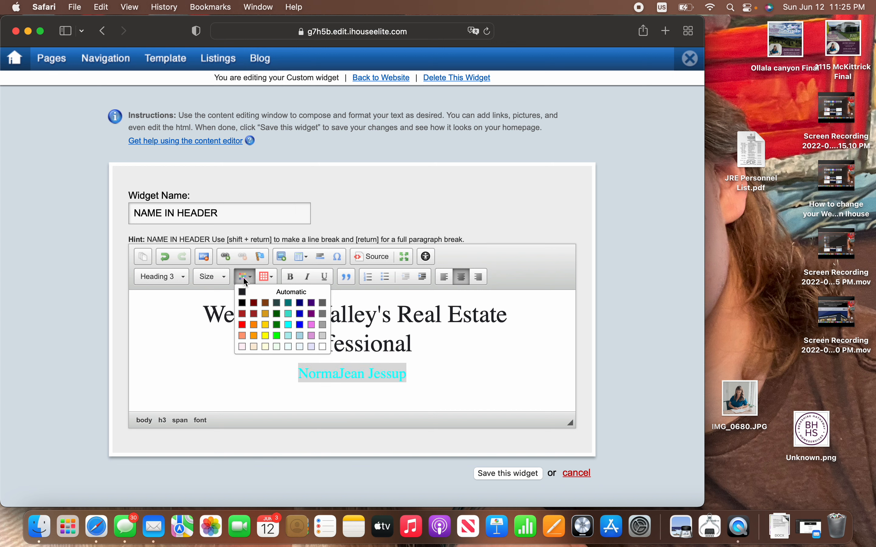
pyautogui.click(247, 294)
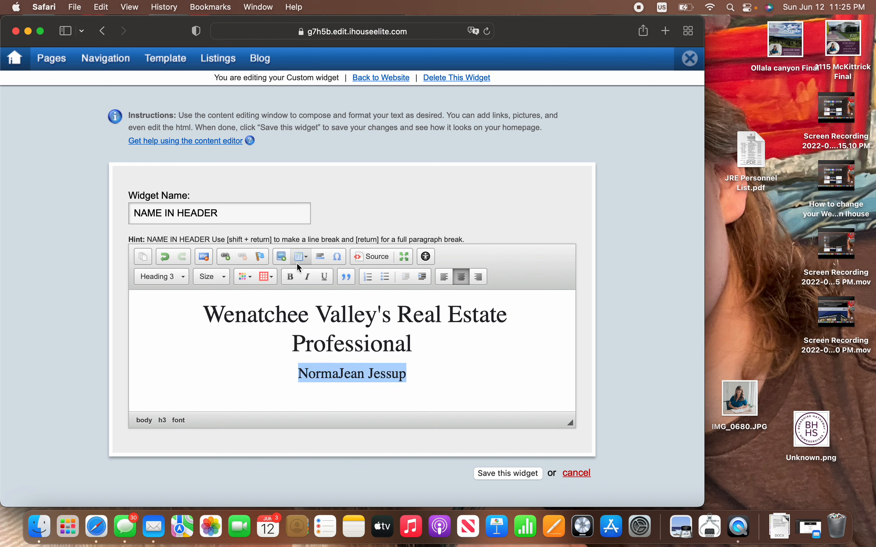
pyautogui.click(289, 277)
pyautogui.click(289, 277)
pyautogui.click(307, 278)
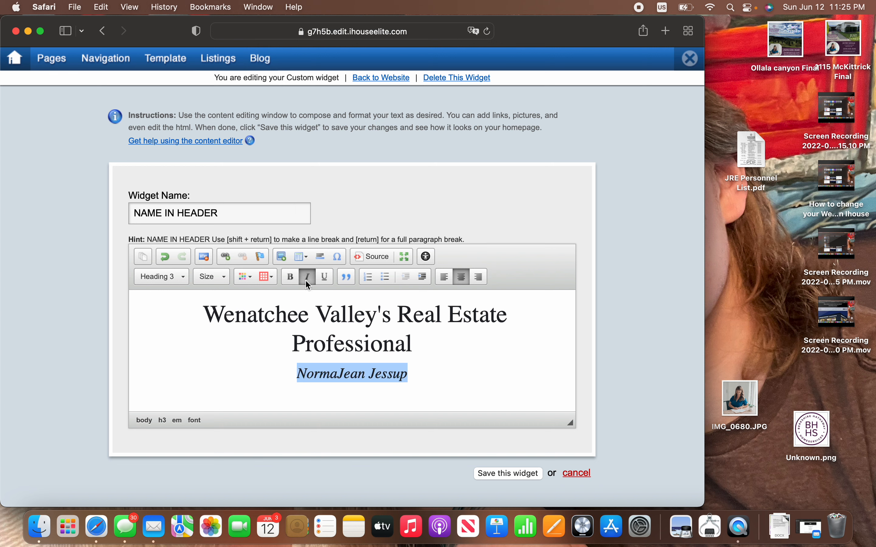
pyautogui.click(306, 280)
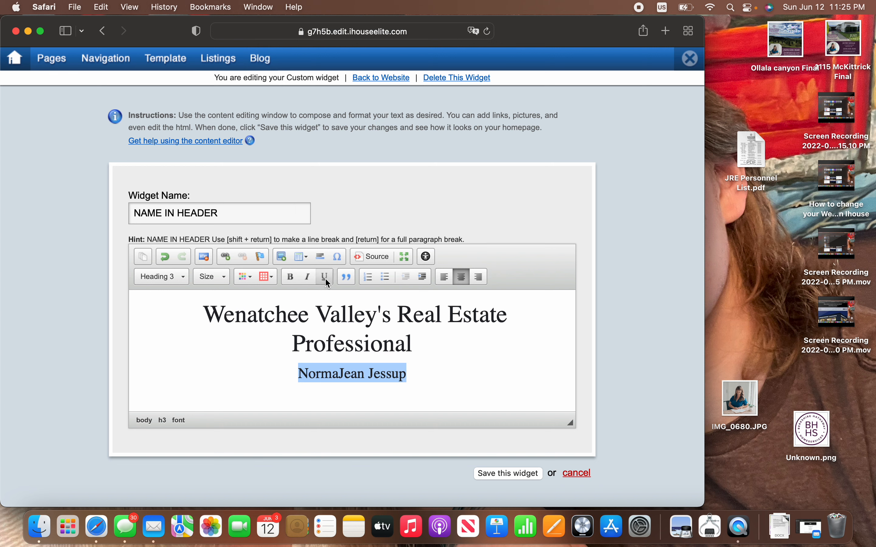
pyautogui.click(326, 282)
pyautogui.click(327, 282)
pyautogui.click(442, 277)
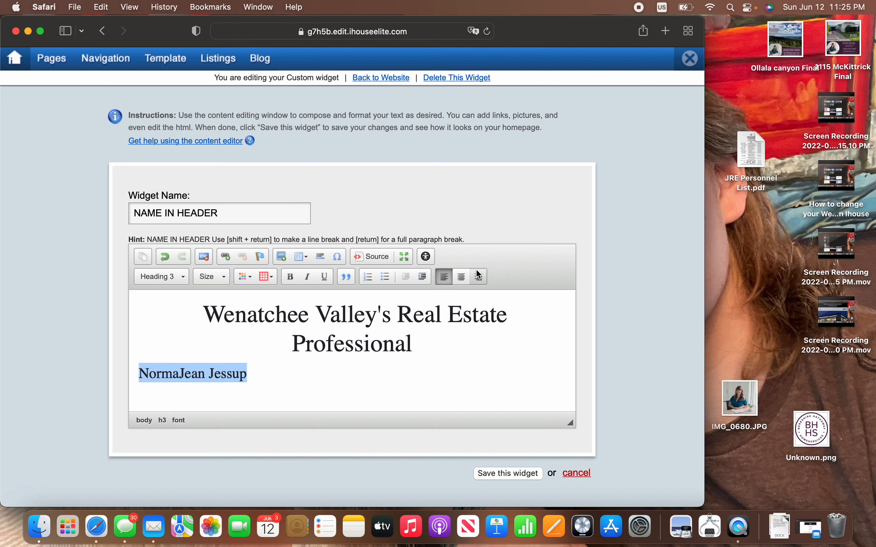
pyautogui.click(465, 280)
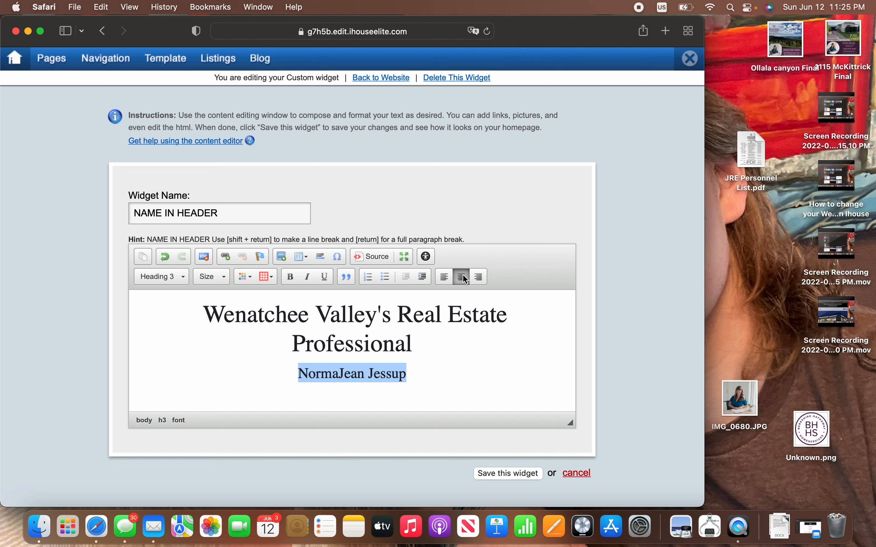
pyautogui.click(480, 277)
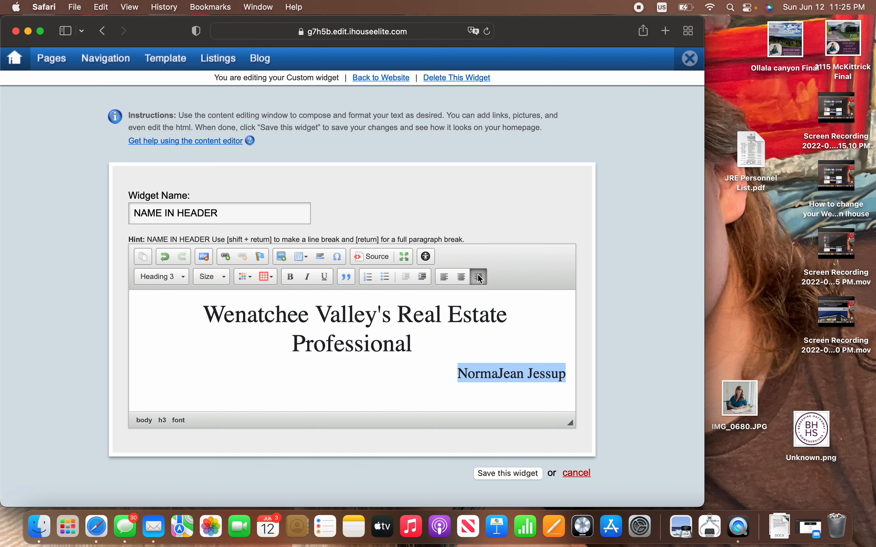
pyautogui.click(462, 282)
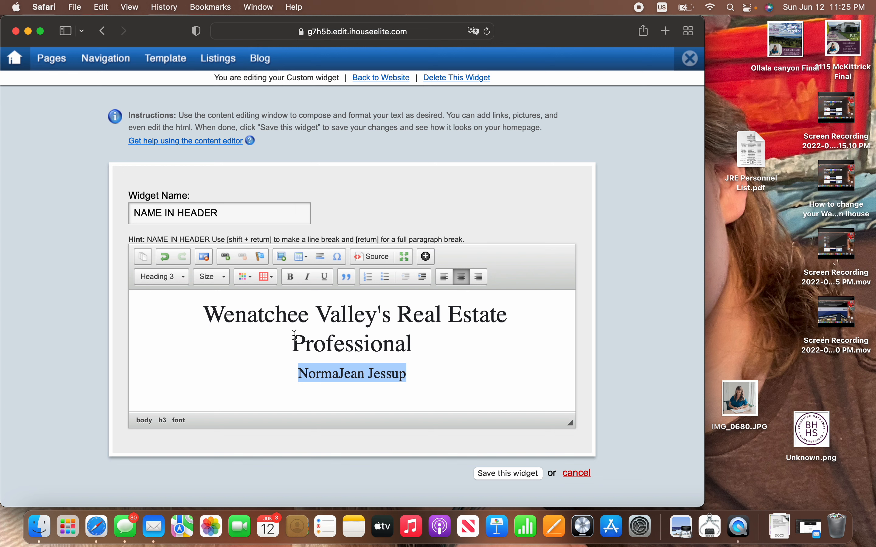
pyautogui.click(456, 405)
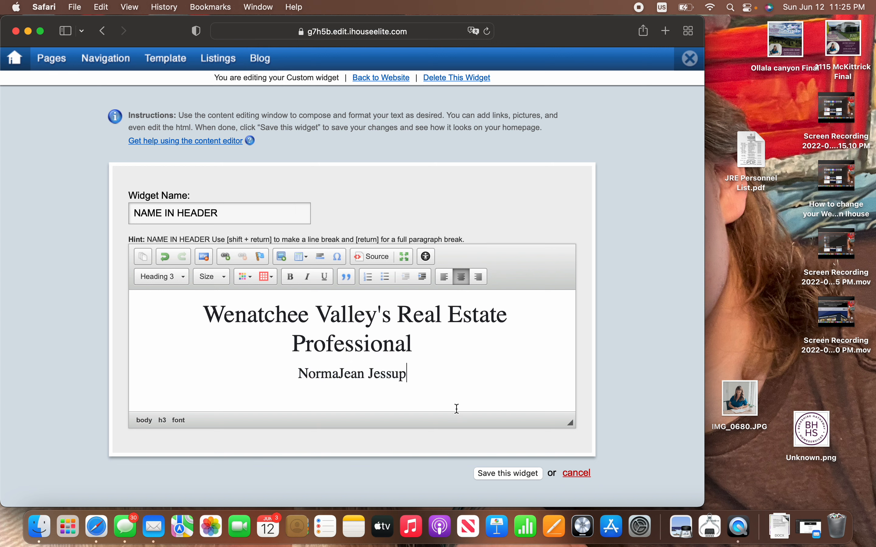
# Step: Save the NAME IN HEADER widget and mark the Homepage Layout page as Finished
pyautogui.click(514, 484)
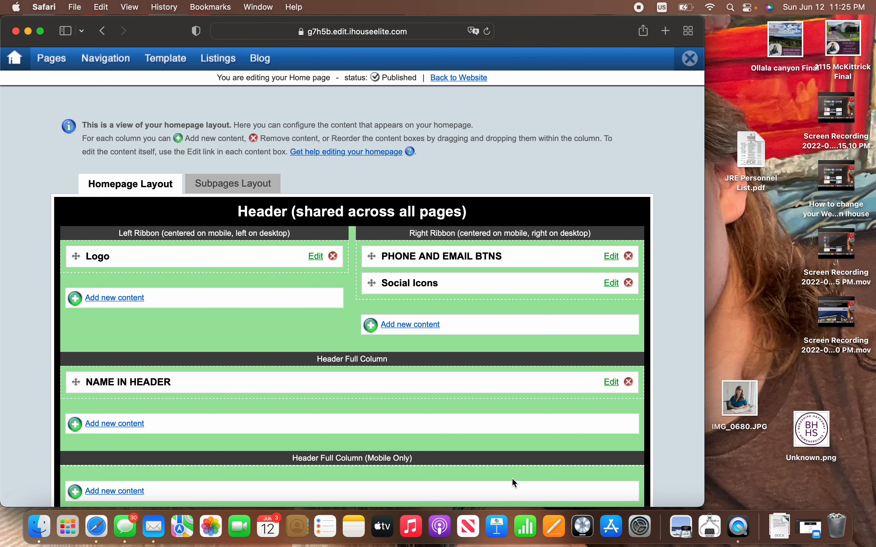
pyautogui.scroll(-2, 511, 478)
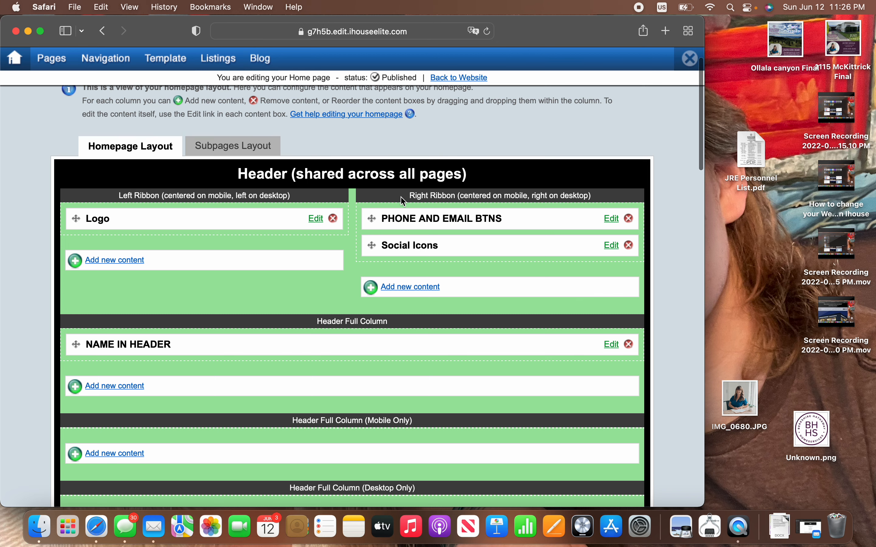
pyautogui.scroll(-15, 443, 411)
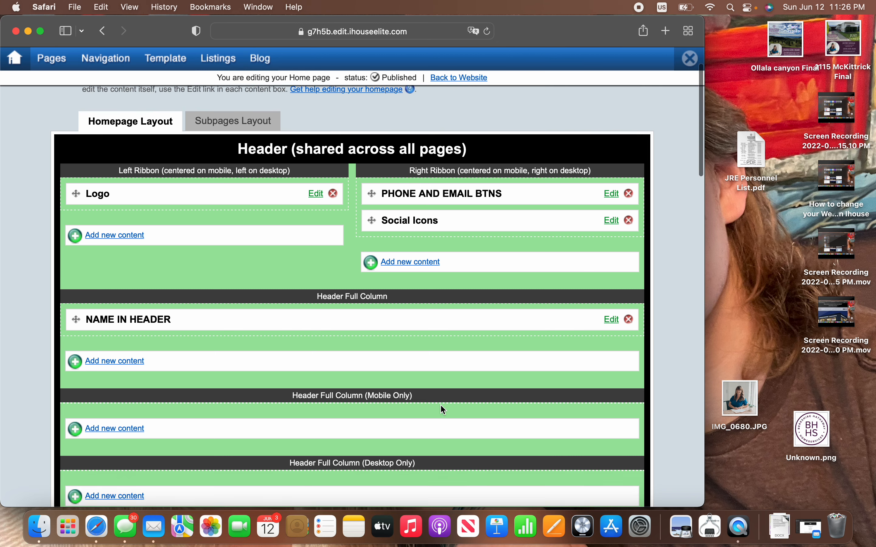
pyautogui.scroll(-20, 443, 410)
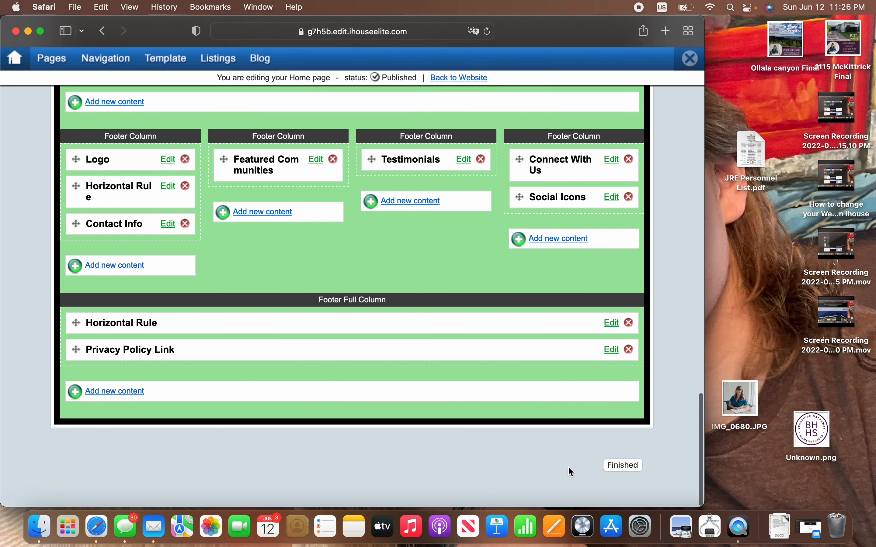
pyautogui.click(622, 469)
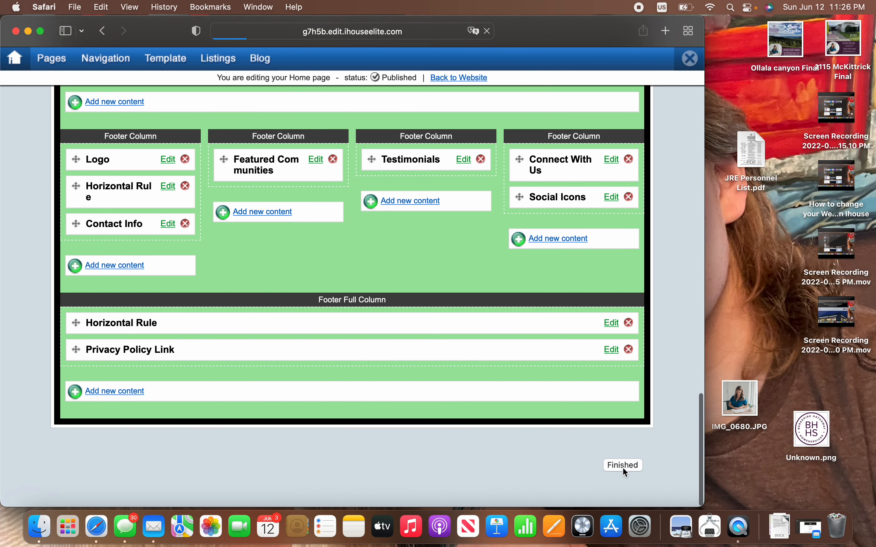